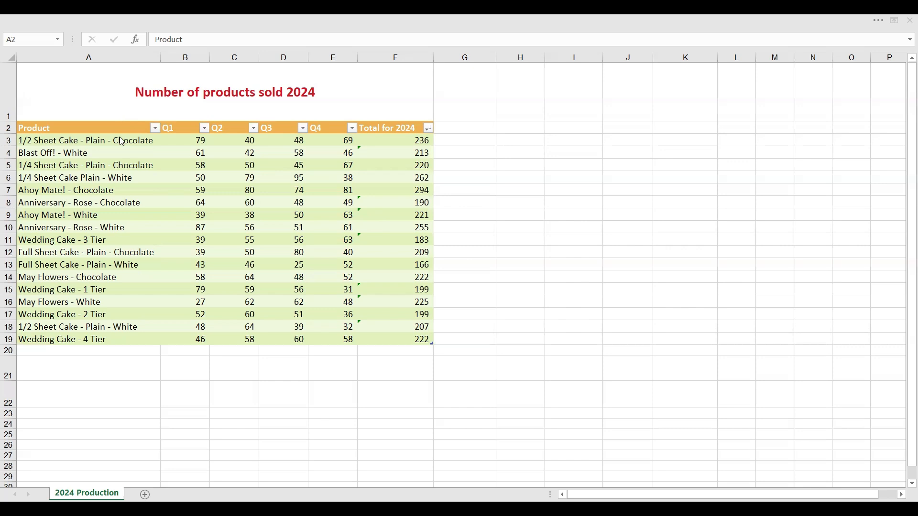
# - Insert a Clustered Column chart of the whole product table, including the header row and the Total for 2024 column
pyautogui.hotkey('ctrl', 'a')
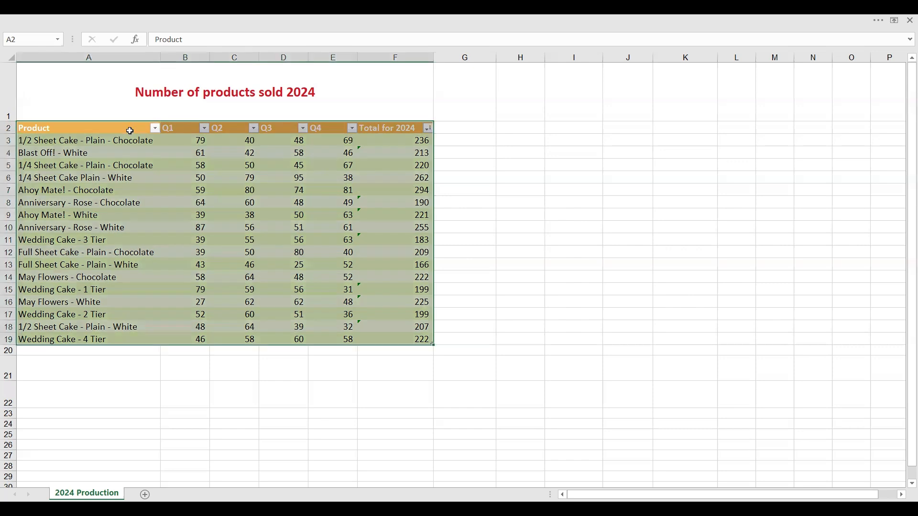
pyautogui.click(105, 166)
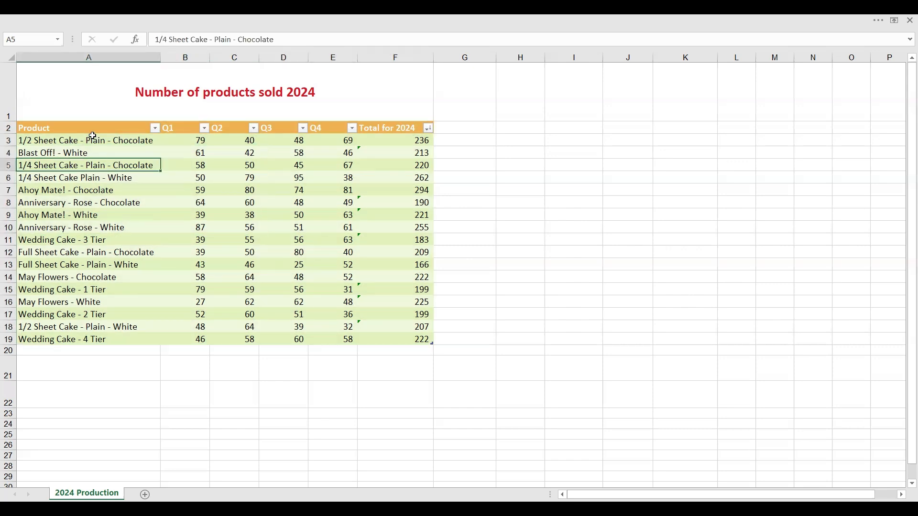
pyautogui.moveTo(84, 128); pyautogui.dragTo(395, 340)
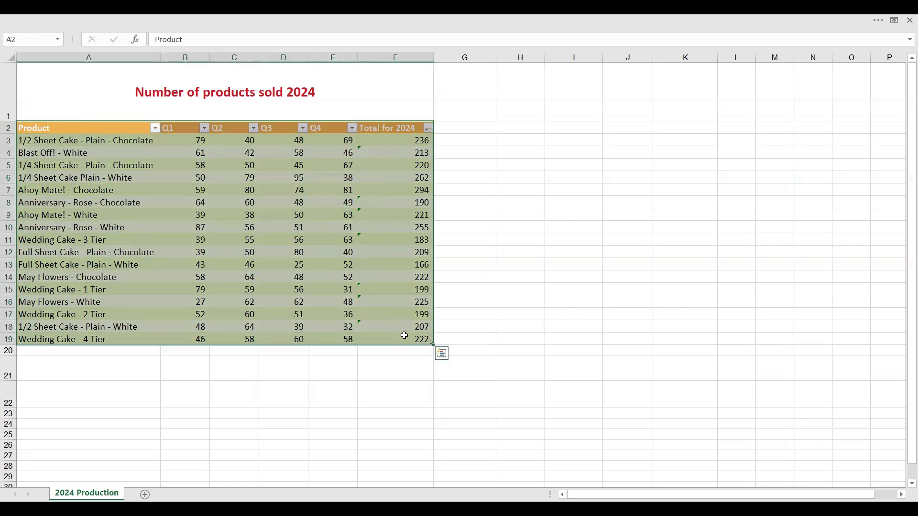
pyautogui.click(442, 355)
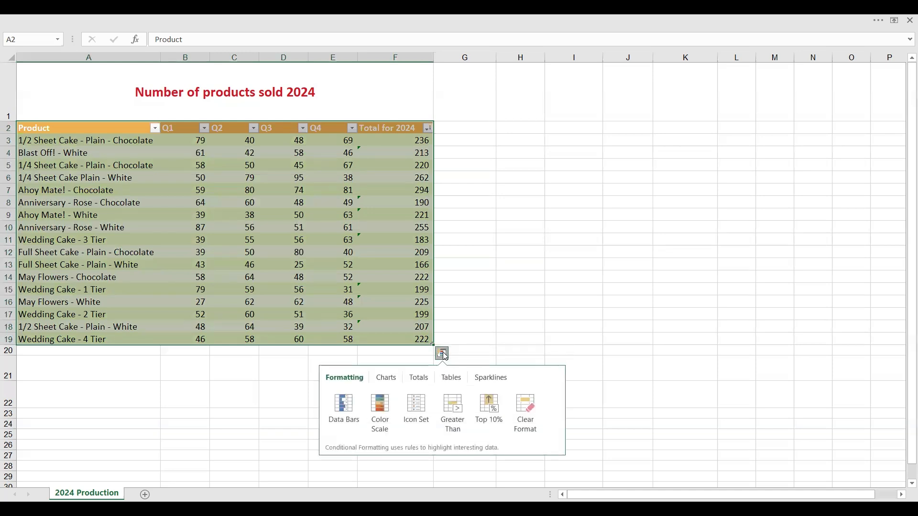
pyautogui.click(381, 381)
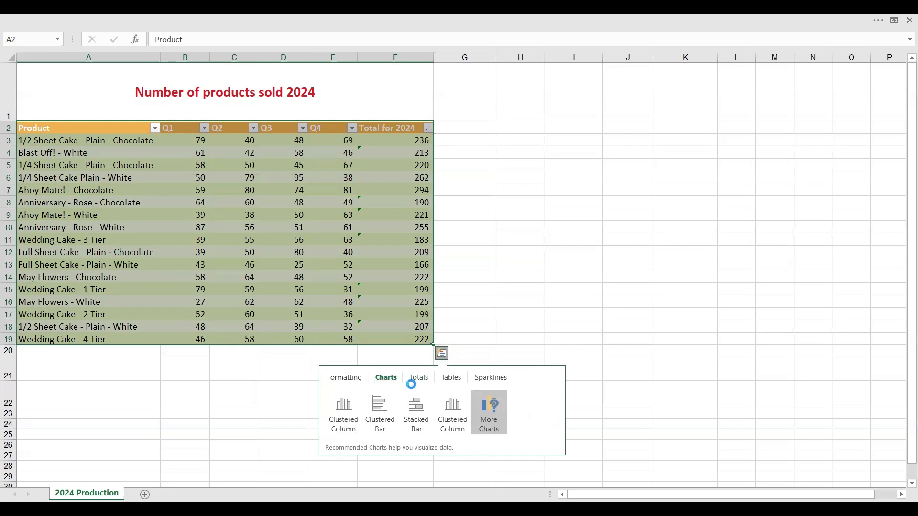
pyautogui.moveTo(344, 421)
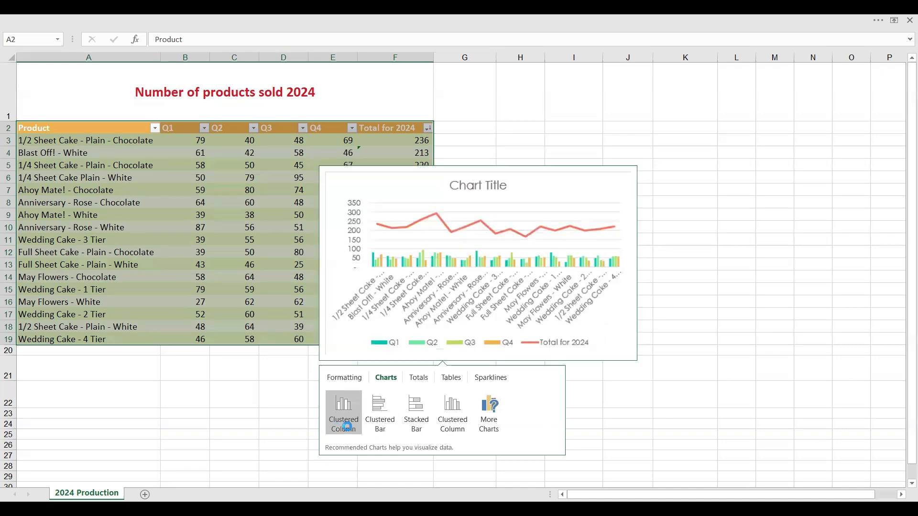
pyautogui.click(482, 420)
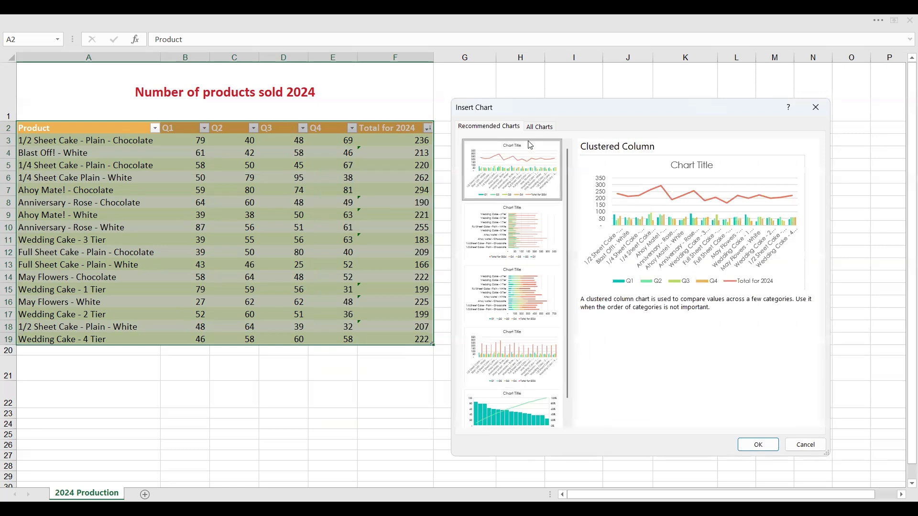
pyautogui.click(539, 127)
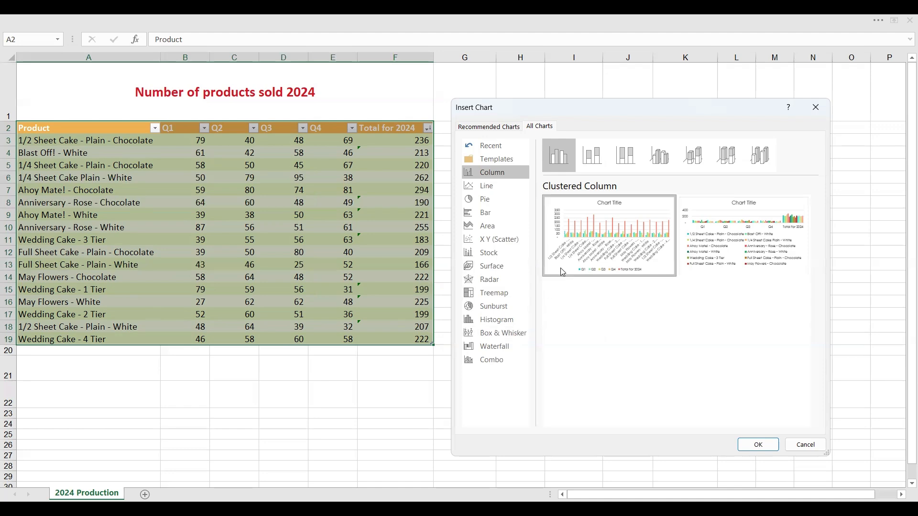
pyautogui.moveTo(563, 272)
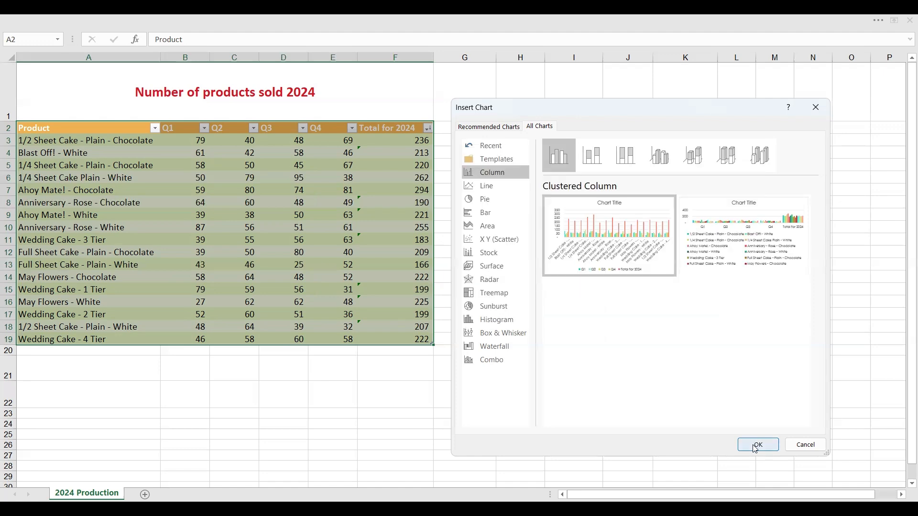
pyautogui.click(754, 444)
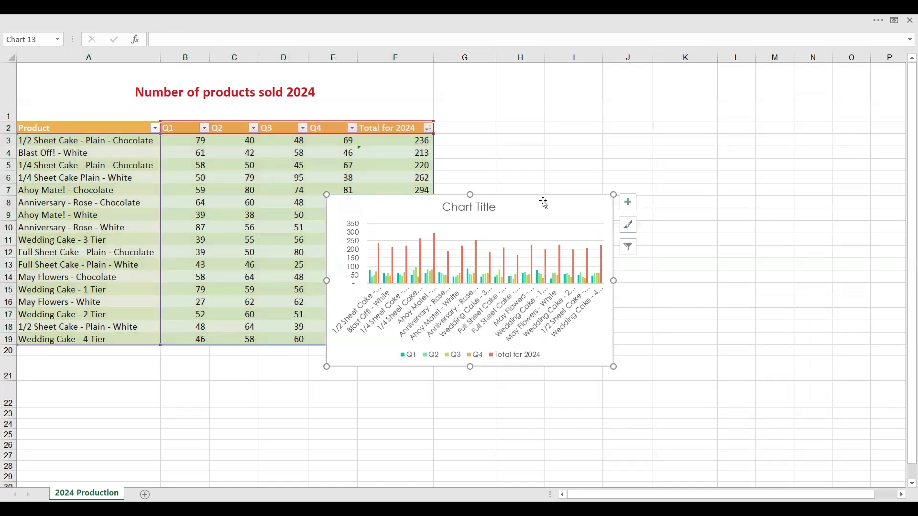
# - Move the chart clear of the table and enlarge it to cover about G5 to O22
pyautogui.moveTo(543, 200); pyautogui.dragTo(690, 180)
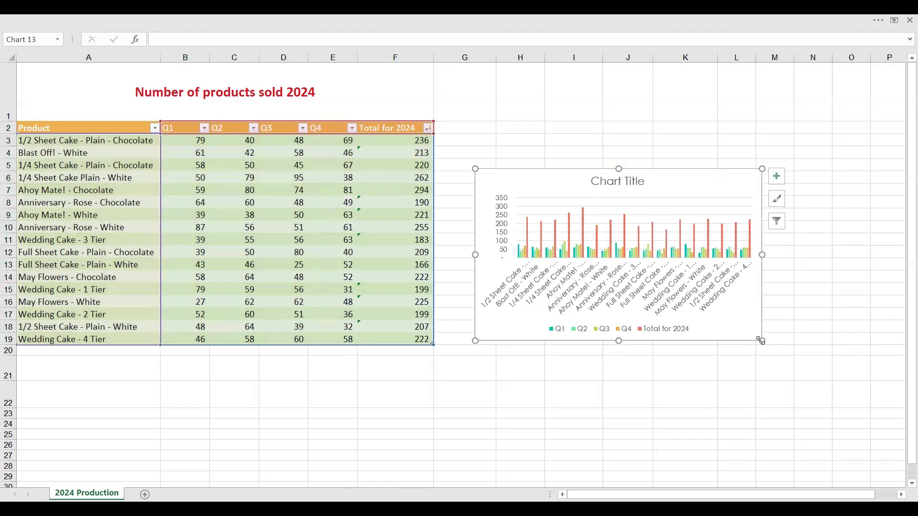
pyautogui.moveTo(763, 341); pyautogui.dragTo(861, 386)
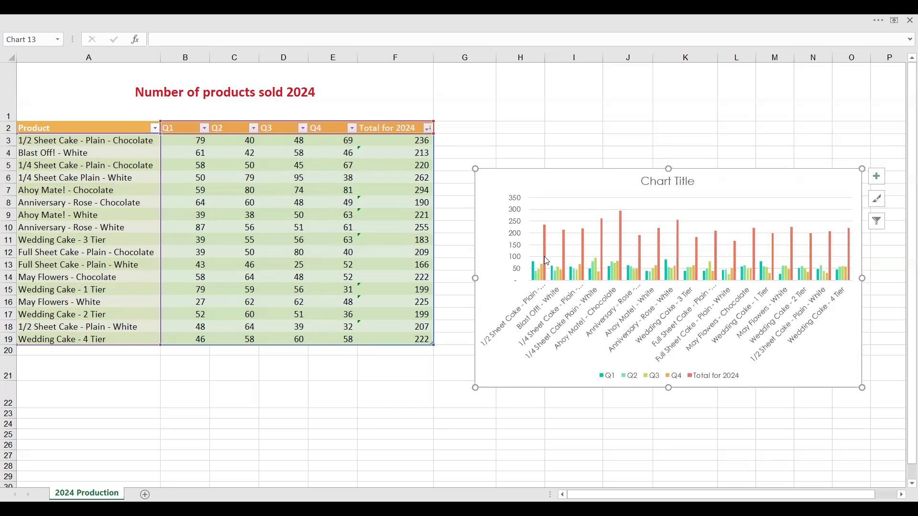
pyautogui.moveTo(535, 275)
pyautogui.moveTo(544, 236)
pyautogui.moveTo(625, 222)
pyautogui.moveTo(738, 256)
# - Set the chart title to "Number of products sold 2024"
pyautogui.click(655, 184)
pyautogui.write('Number of')
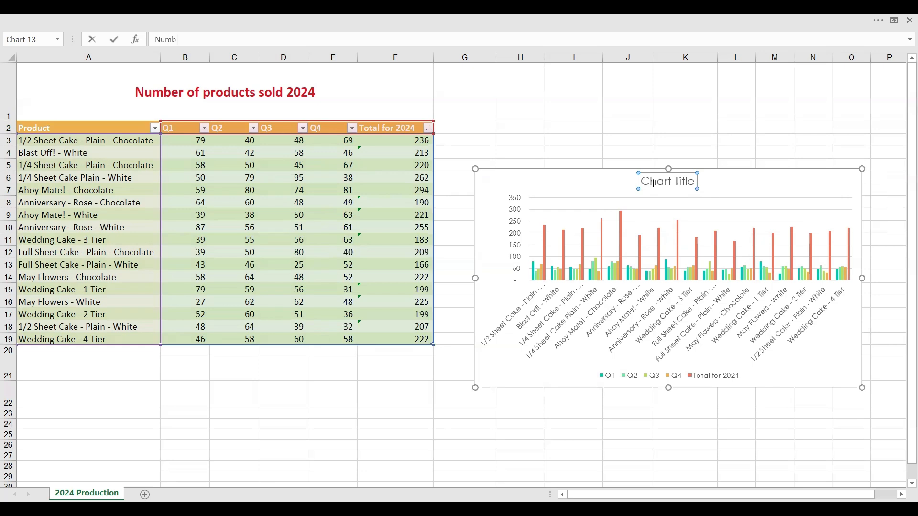
pyautogui.write('products sold 2024')
pyautogui.press('Return')
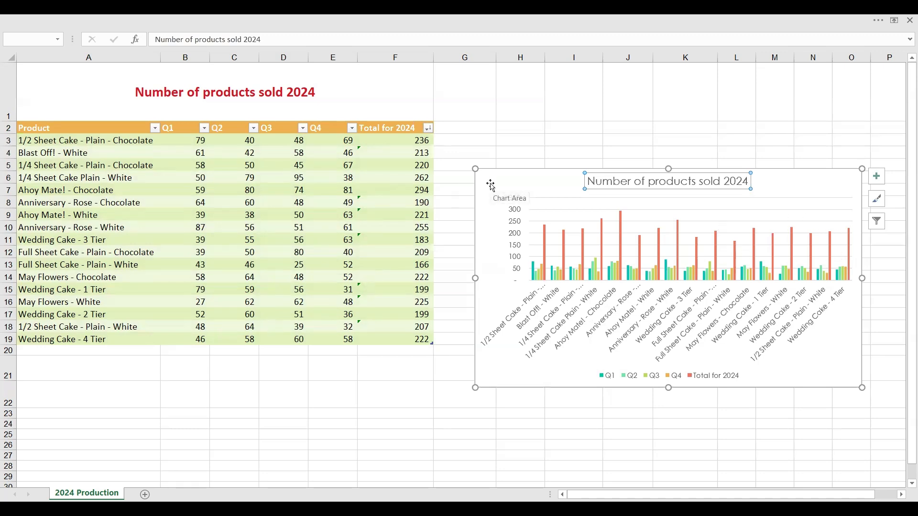
# - Filter the Product column to the 1/2 and 1/4 Sheet Cake products, both Chocolate and White
pyautogui.click(157, 128)
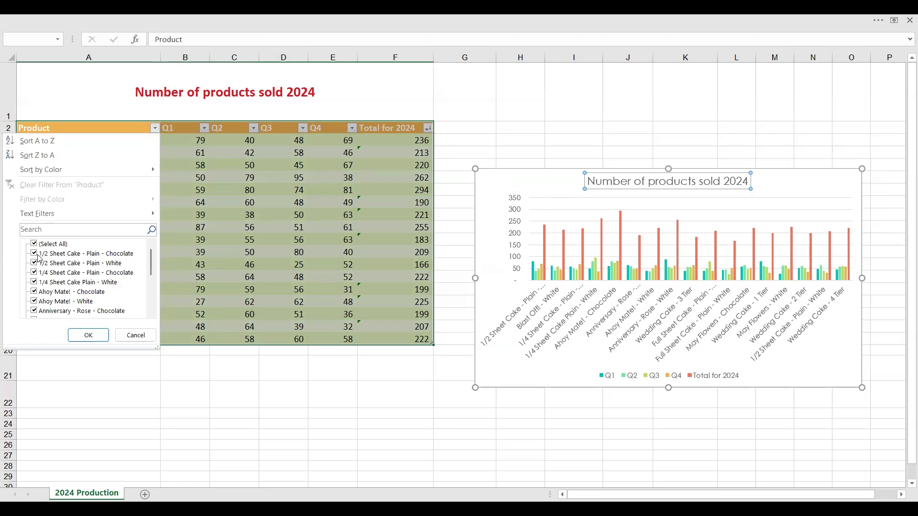
pyautogui.click(34, 243)
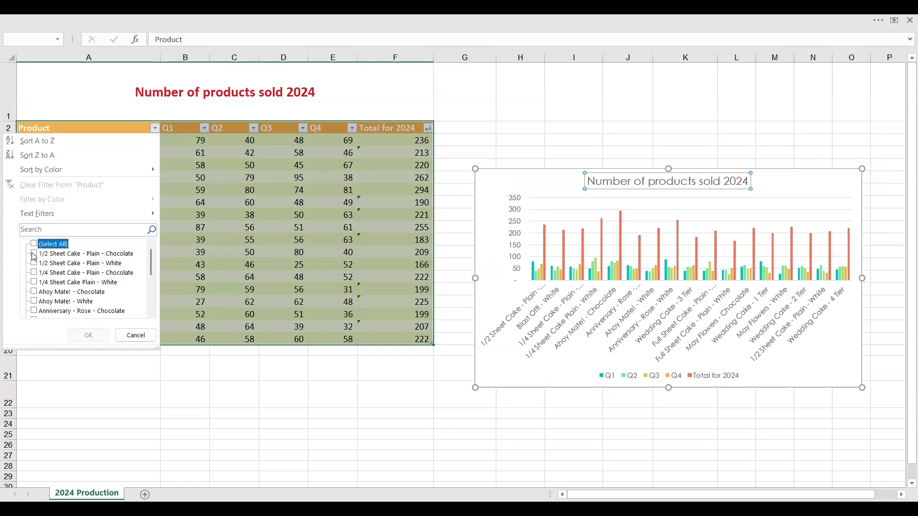
pyautogui.click(33, 254)
pyautogui.click(34, 263)
pyautogui.click(34, 273)
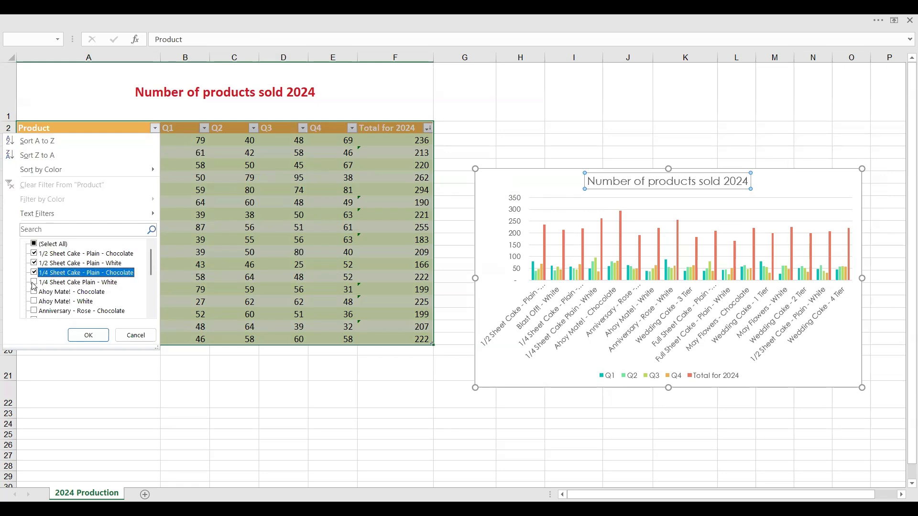
pyautogui.click(34, 283)
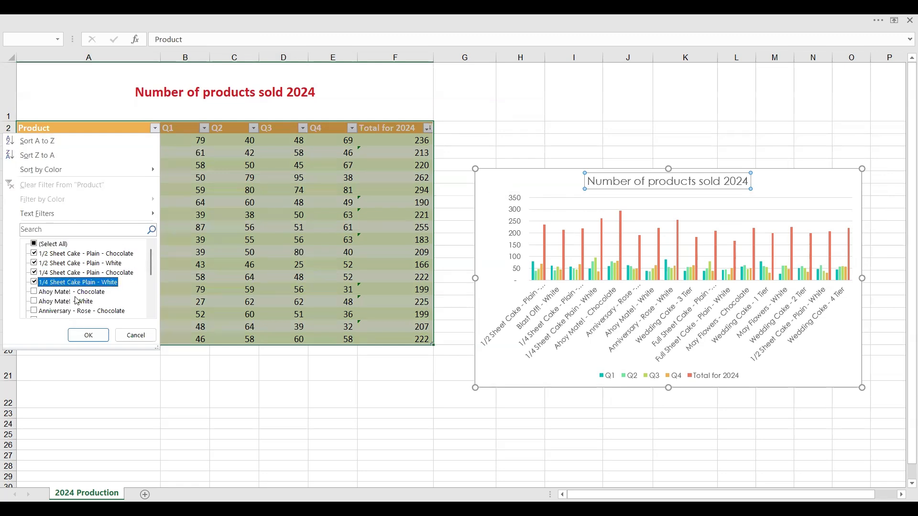
pyautogui.click(93, 336)
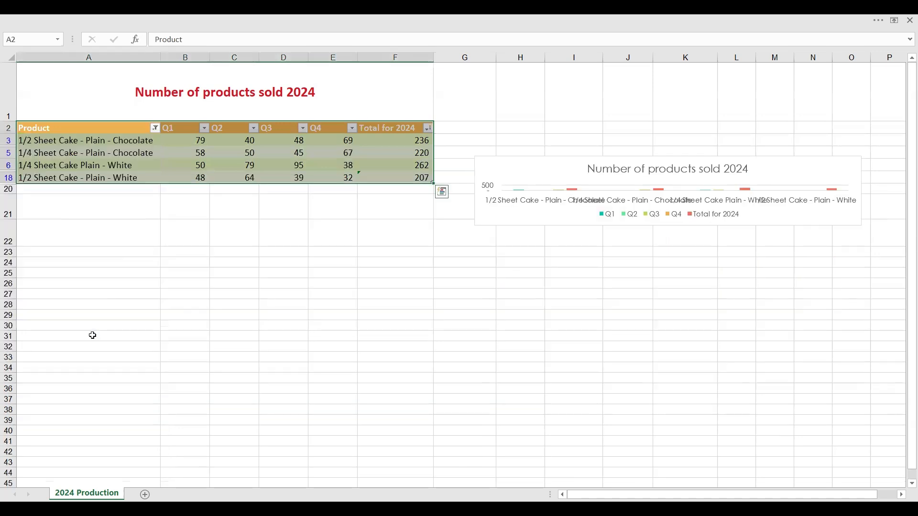
# - Enlarge the flattened chart down to about row 32 and closer to the table, and clear the Product column filter
pyautogui.click(480, 217)
pyautogui.moveTo(476, 224); pyautogui.dragTo(446, 345)
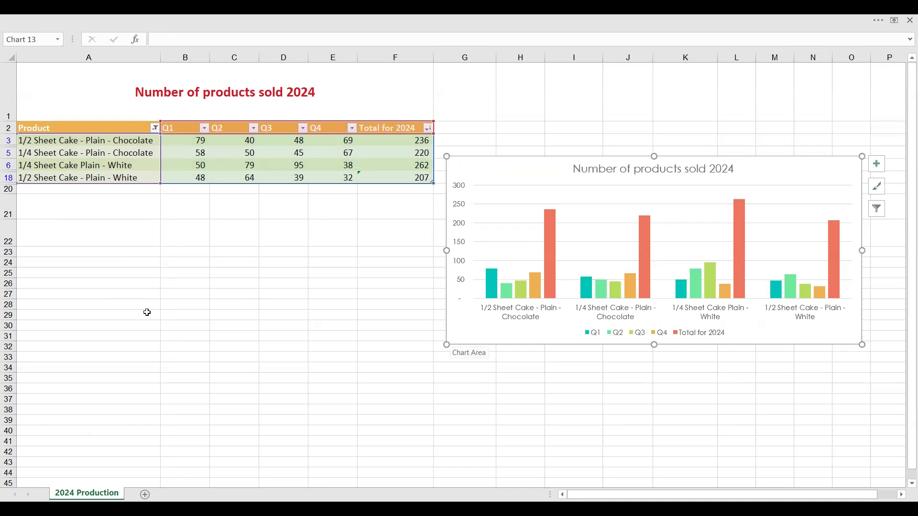
pyautogui.click(154, 127)
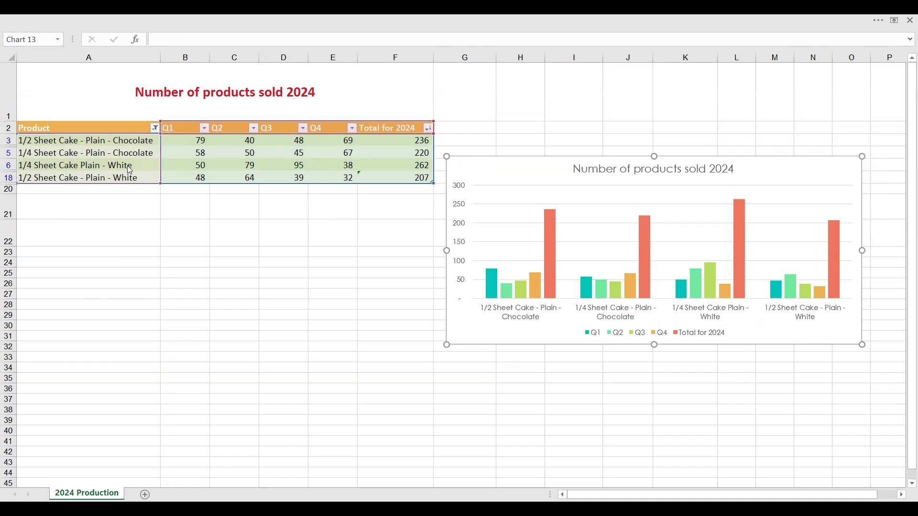
pyautogui.click(115, 181)
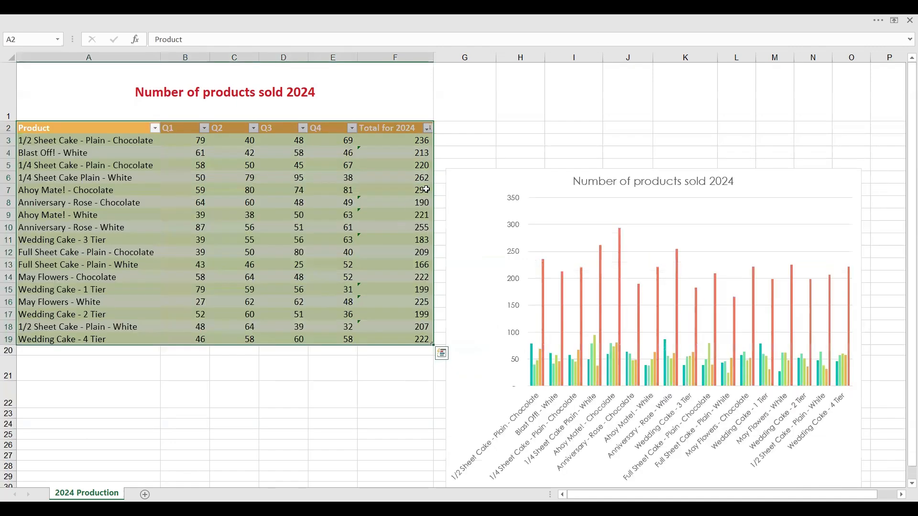
# - Insert a slicer for the table's Product field
pyautogui.click(265, 19)
pyautogui.click(84, 42)
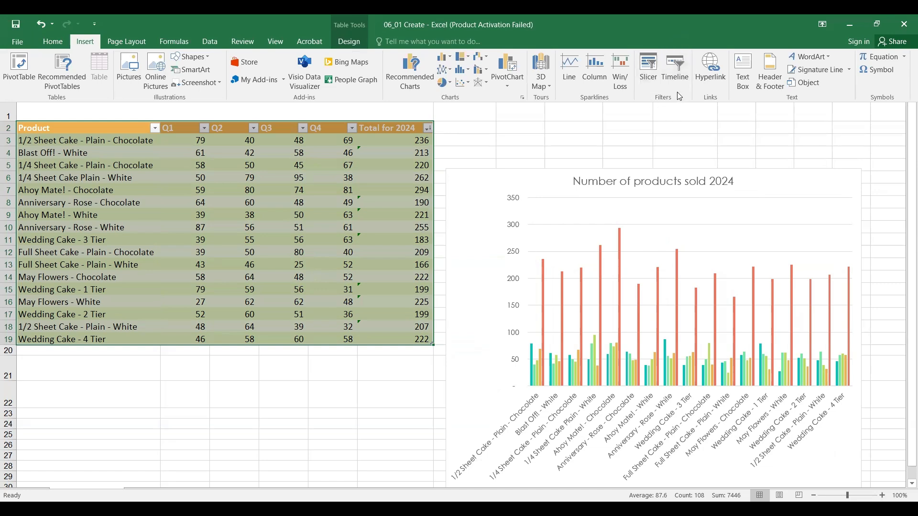
pyautogui.click(649, 71)
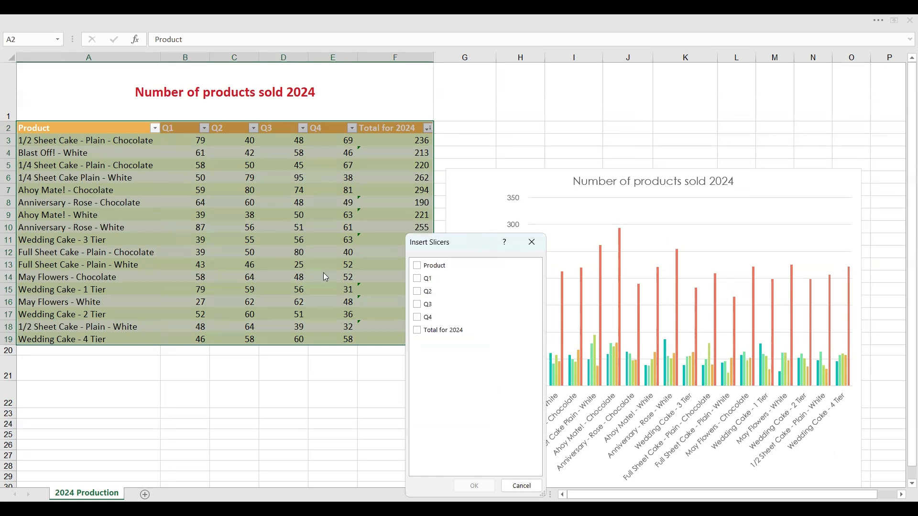
pyautogui.moveTo(471, 242); pyautogui.dragTo(332, 235)
pyautogui.click(278, 259)
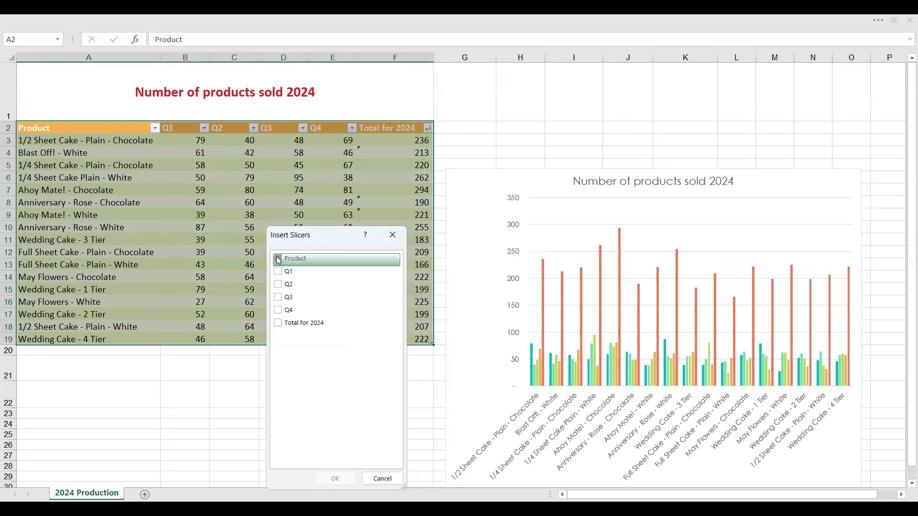
pyautogui.click(334, 479)
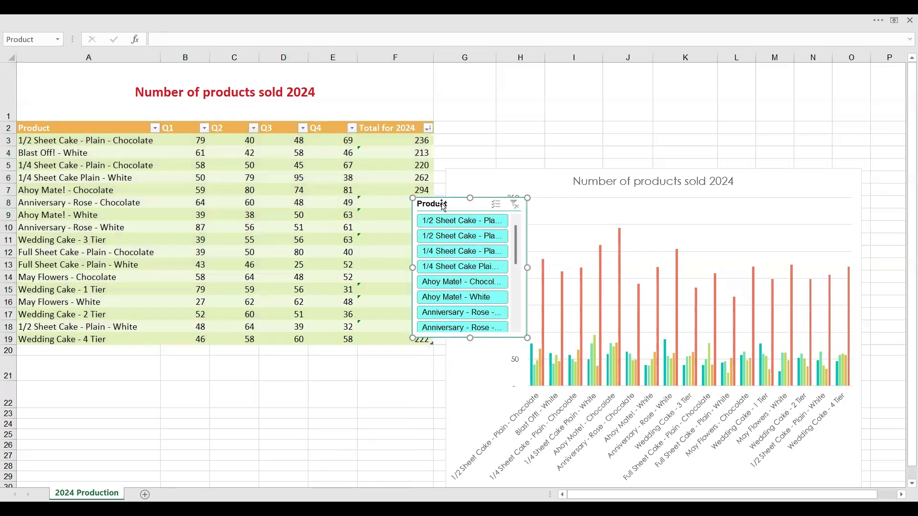
# - Filter the table with the slicer to the four 1/2 and 1/4 Sheet Cake products and move the slicer off the chart
pyautogui.click(451, 223)
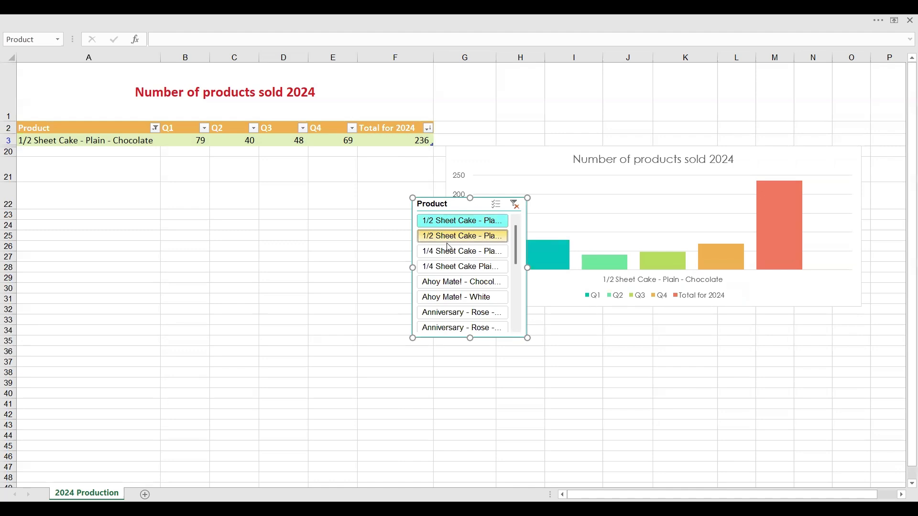
pyautogui.moveTo(449, 247); pyautogui.dragTo(449, 273)
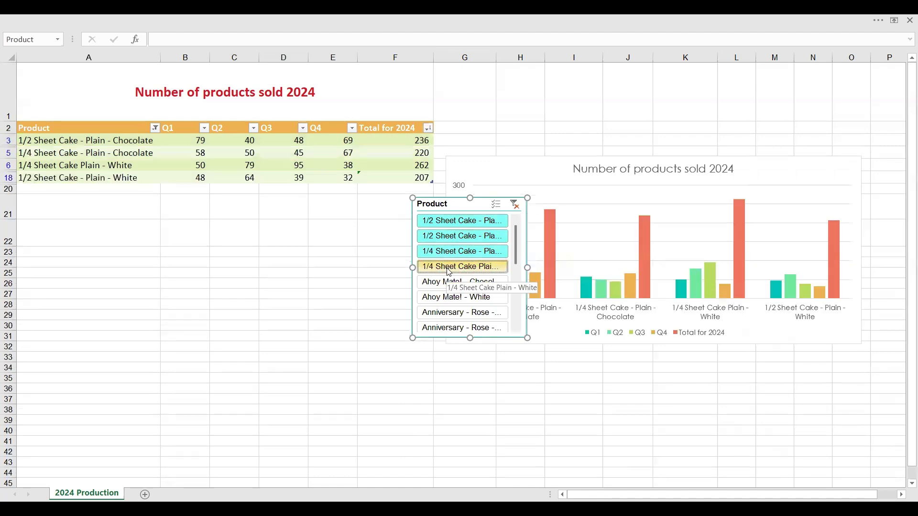
pyautogui.moveTo(452, 203); pyautogui.dragTo(320, 265)
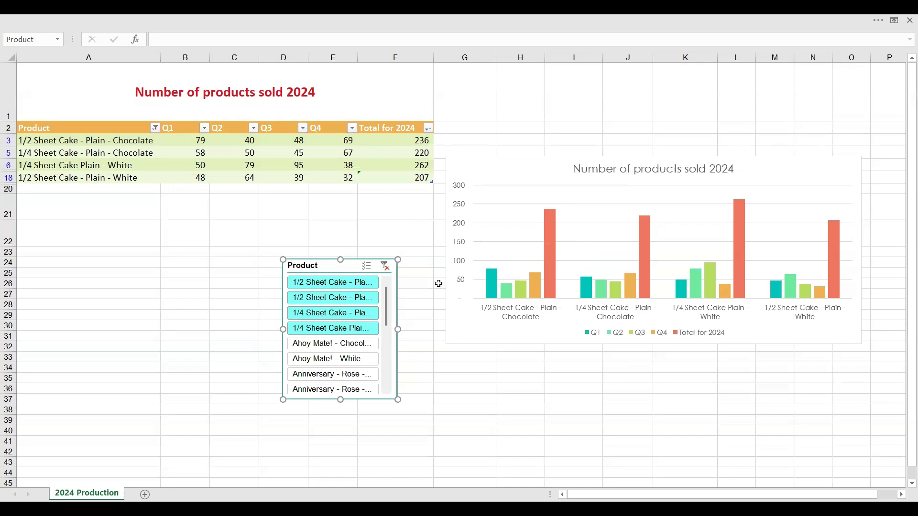
# - Clear the slicer's filter and move the slicer below the full table
pyautogui.click(389, 268)
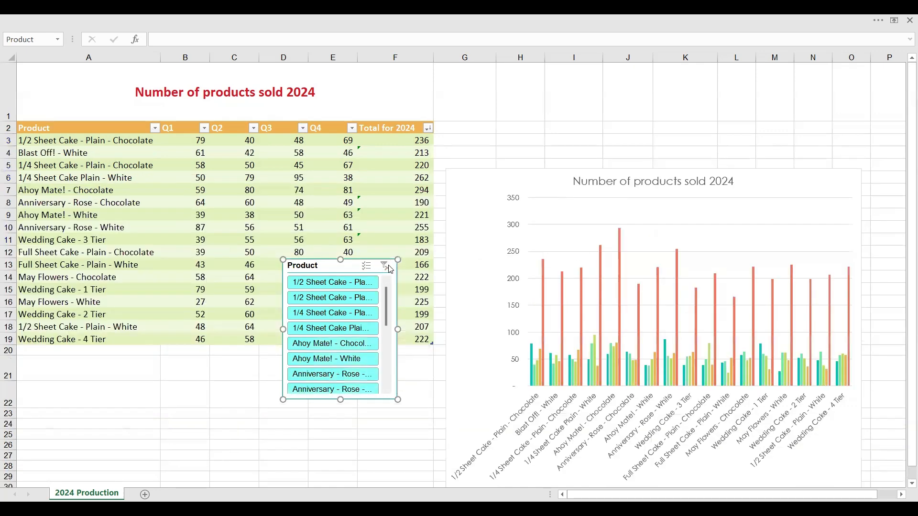
pyautogui.moveTo(334, 268); pyautogui.dragTo(279, 410)
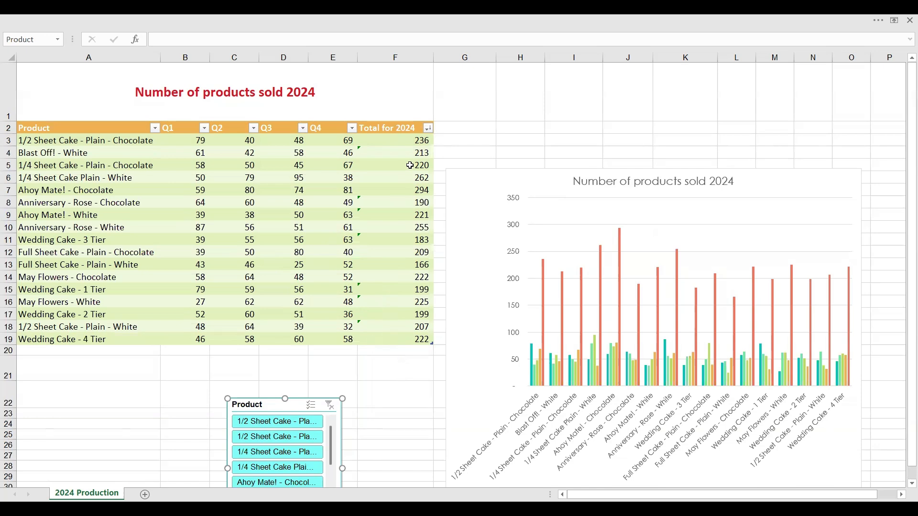
# - Filter the Total for 2024 column to show only products with Above Average values
pyautogui.click(428, 128)
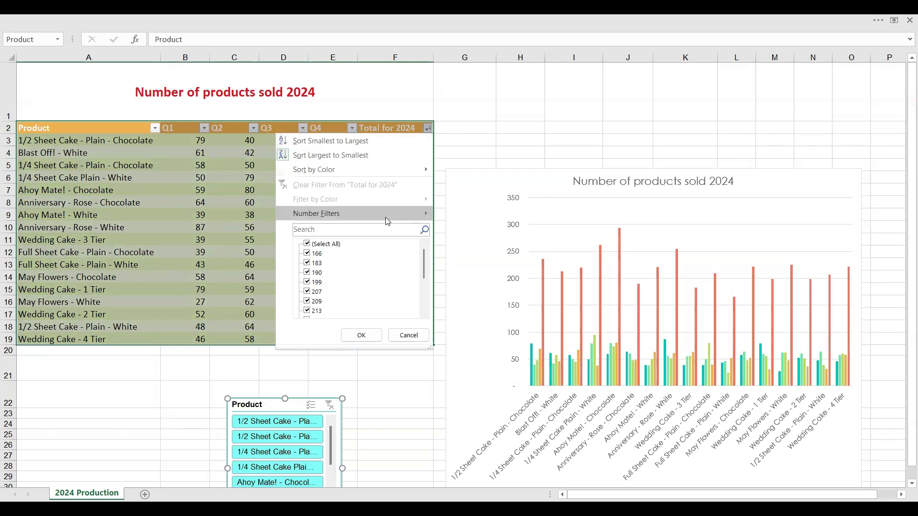
pyautogui.moveTo(387, 221)
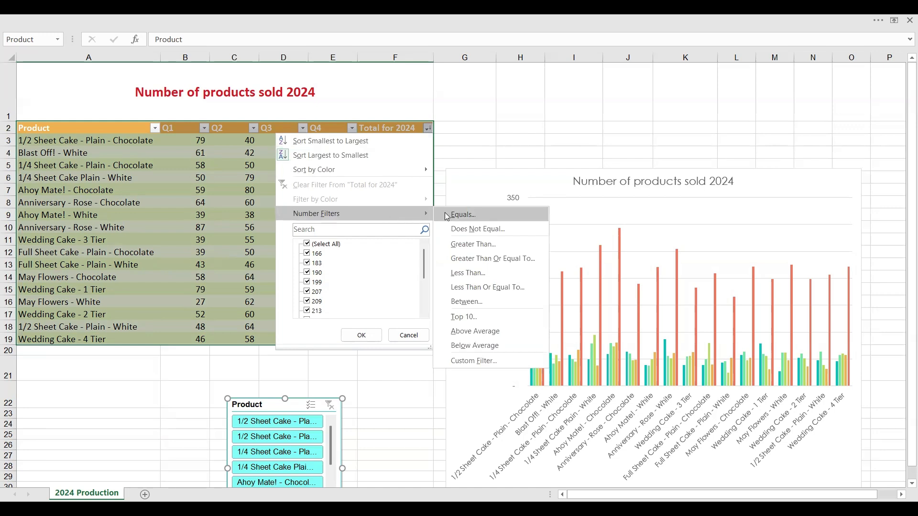
pyautogui.click(474, 332)
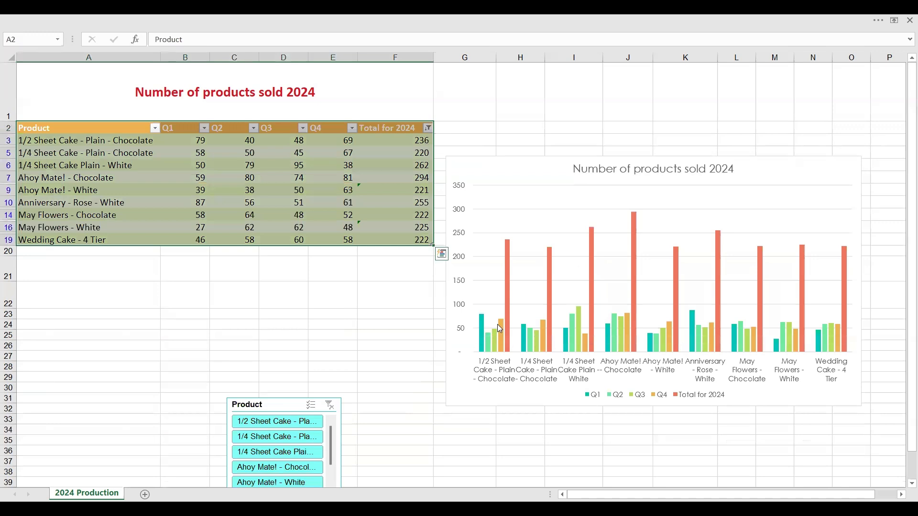
pyautogui.moveTo(691, 332)
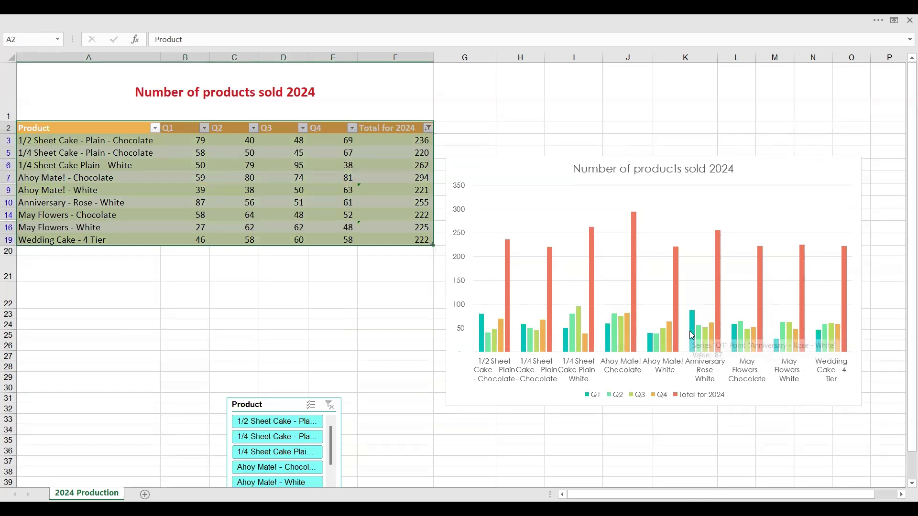
pyautogui.moveTo(631, 354)
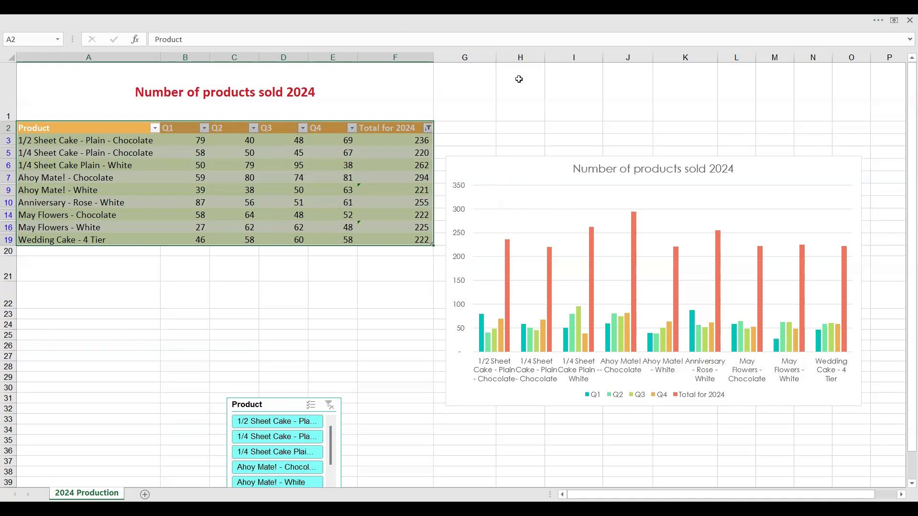
# - Move the Number of products sold 2024 chart to a new chart sheet named Chart1
pyautogui.click(482, 169)
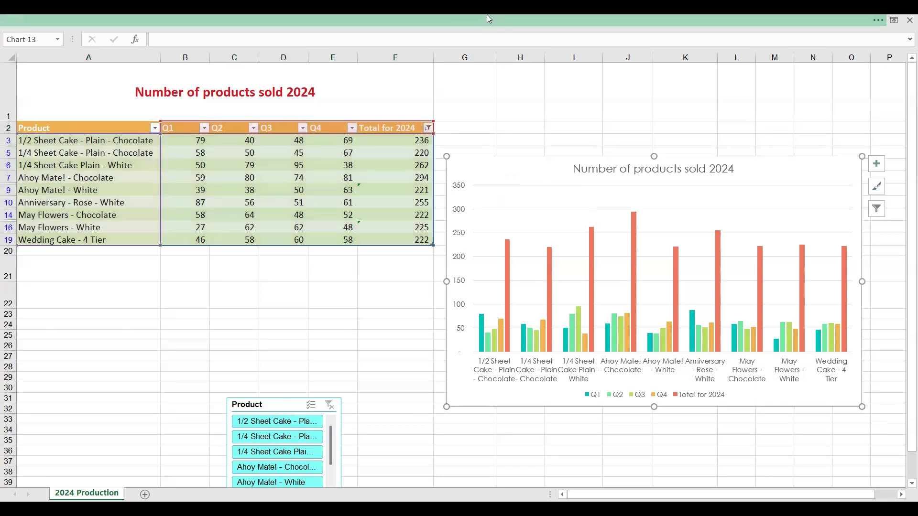
pyautogui.click(485, 15)
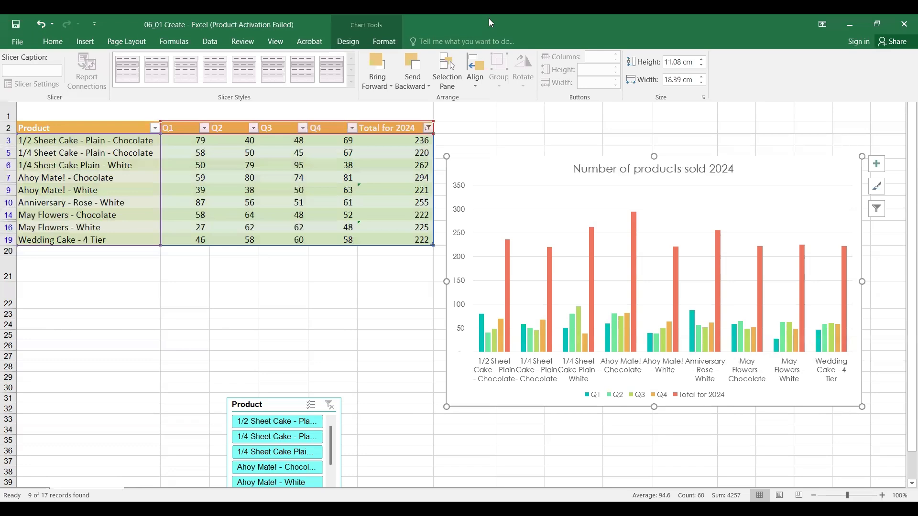
pyautogui.click(348, 42)
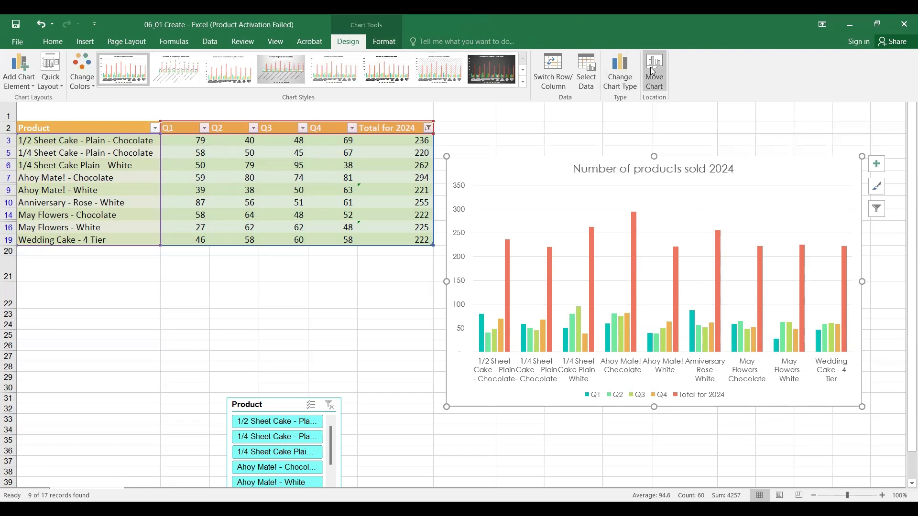
pyautogui.click(653, 71)
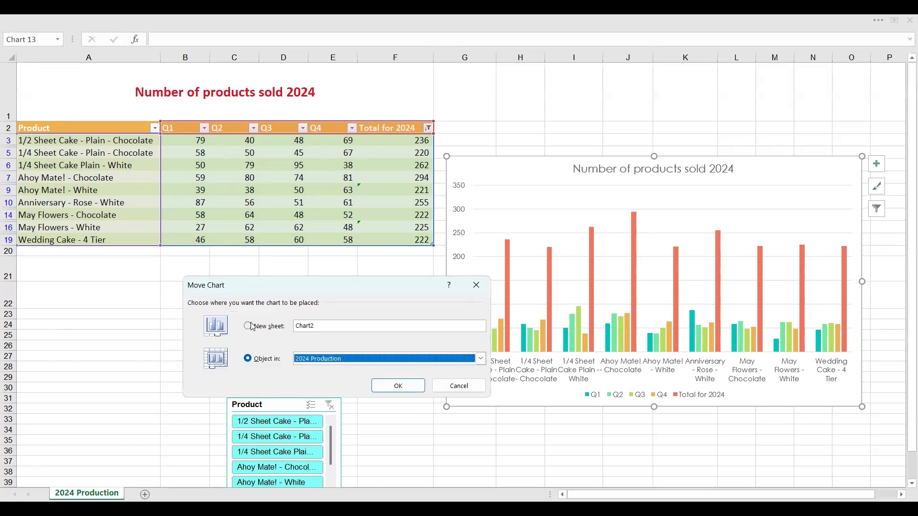
pyautogui.click(247, 326)
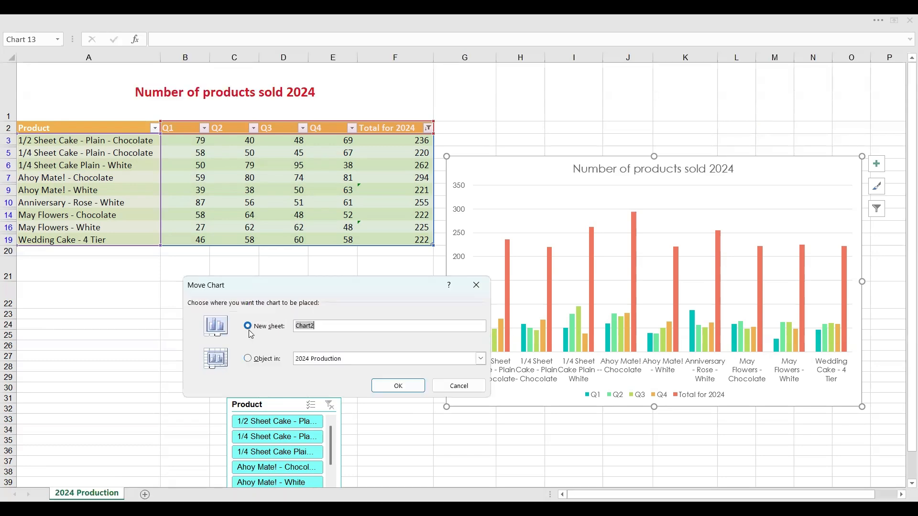
pyautogui.click(318, 324)
pyautogui.press('BackSpace')
pyautogui.write('1')
pyautogui.click(402, 386)
pyautogui.moveTo(400, 383)
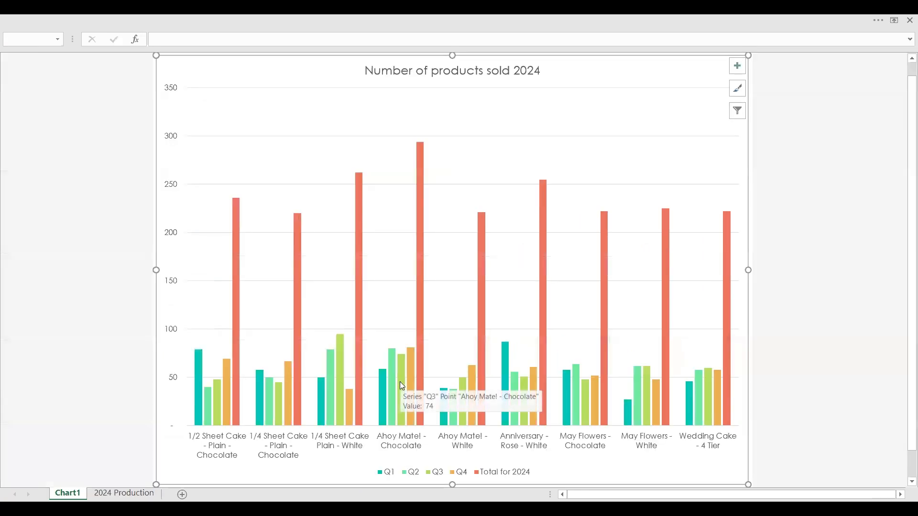